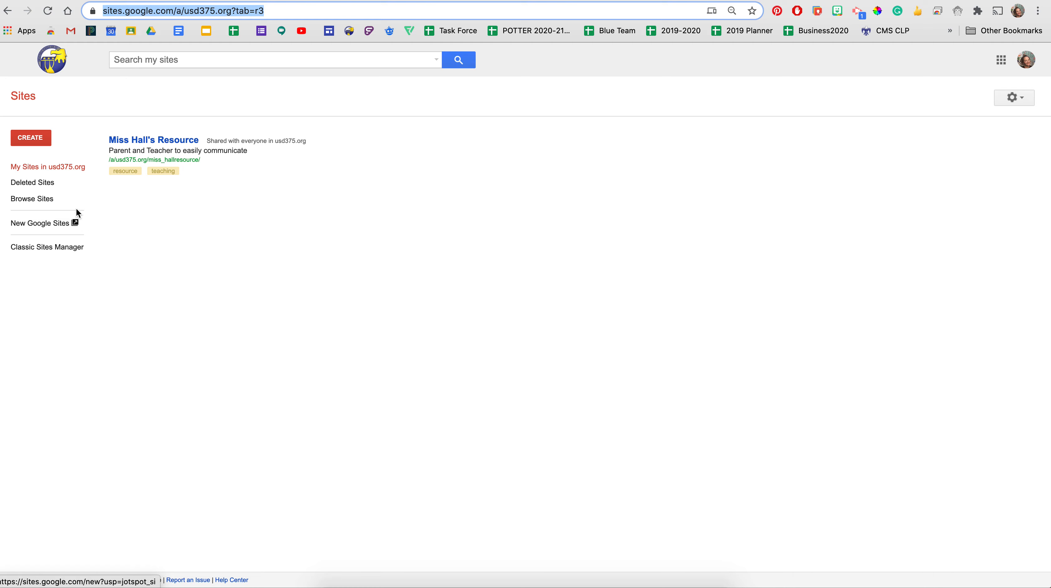
# Step: Open the Circle Towanda CLP site in new Google Sites and bookmark it on the Bookmarks Bar
pyautogui.click(41, 226)
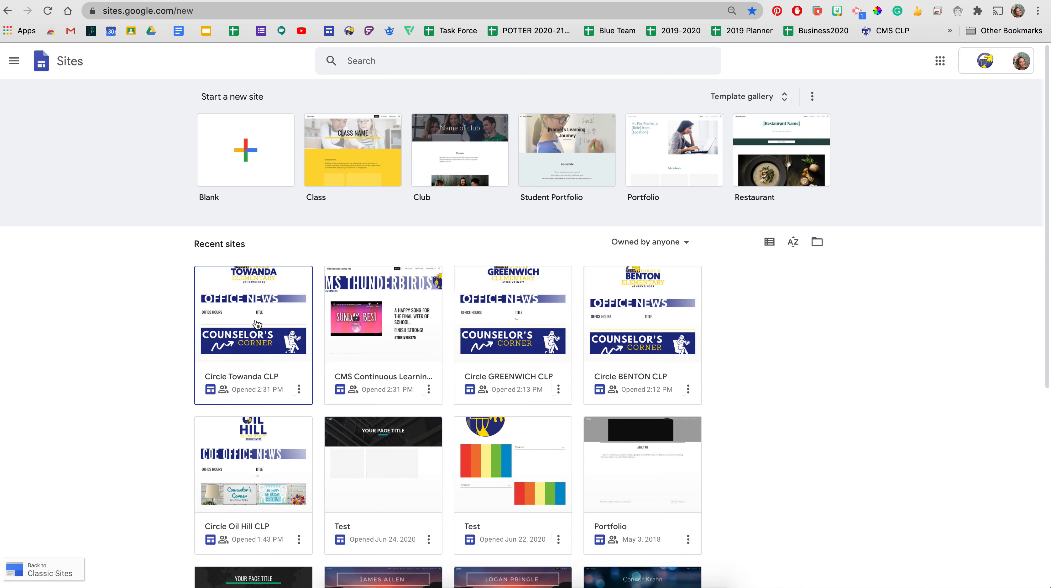
pyautogui.click(266, 317)
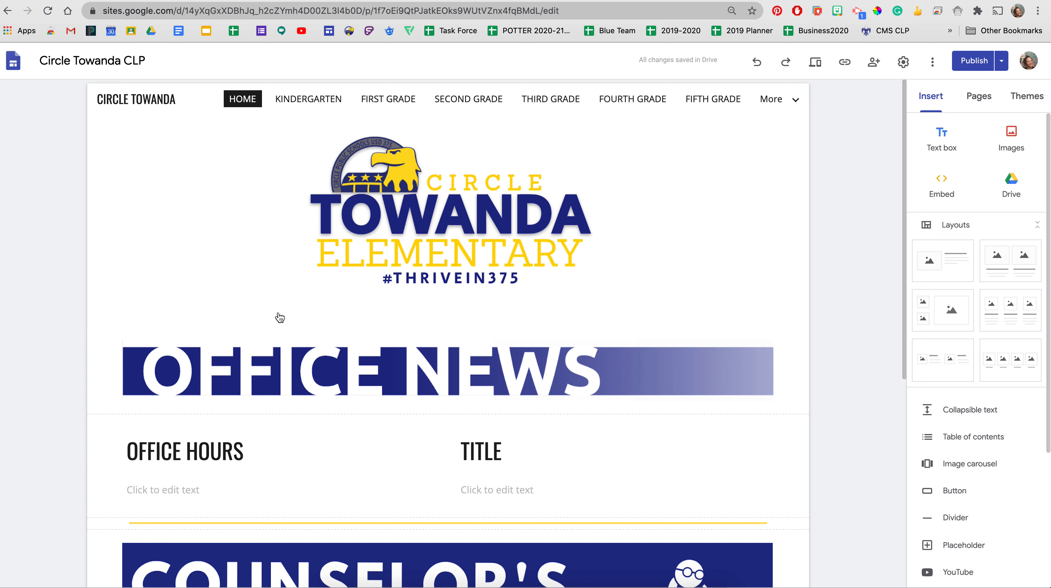
pyautogui.click(752, 11)
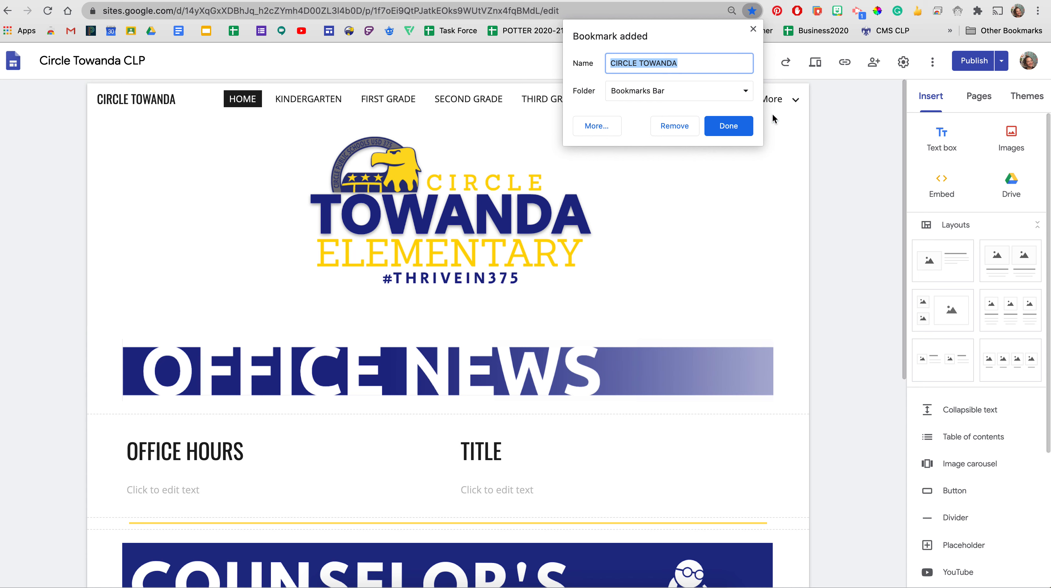
pyautogui.click(729, 127)
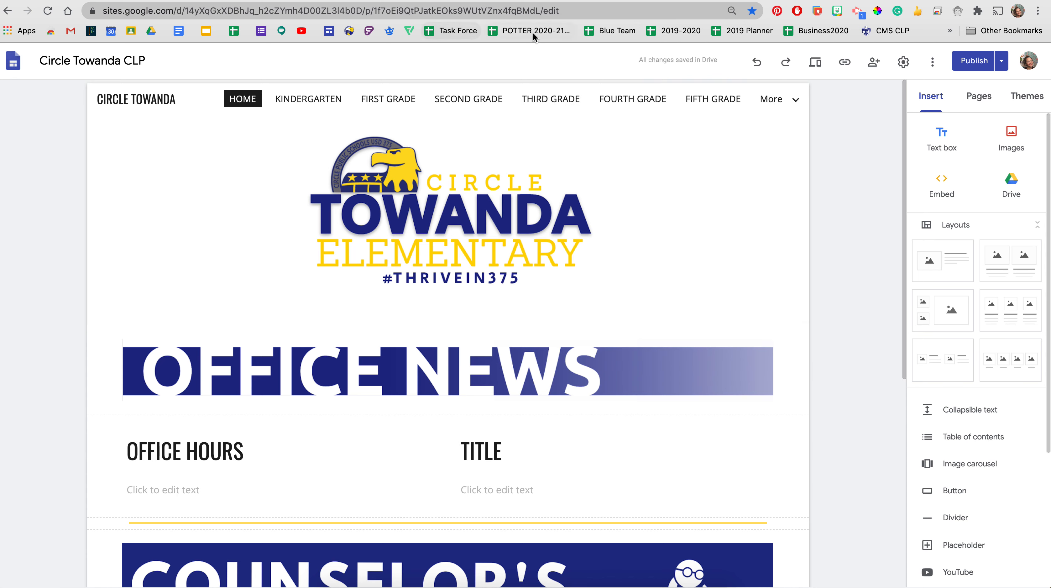
# Step: Open the CLP Site bookmark and return to the Circle Towanda site through its own bookmark
pyautogui.click(950, 30)
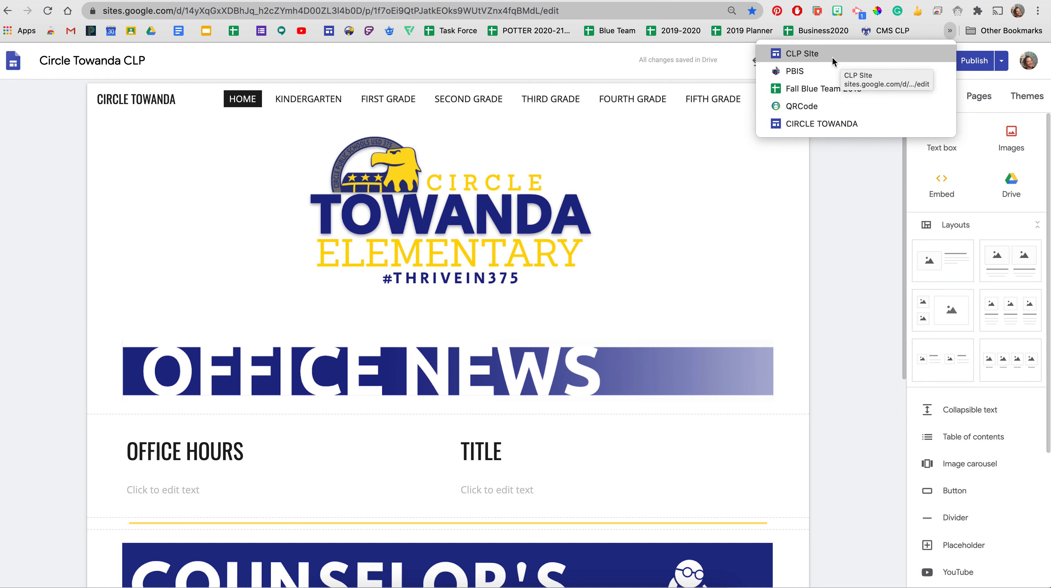
pyautogui.click(817, 56)
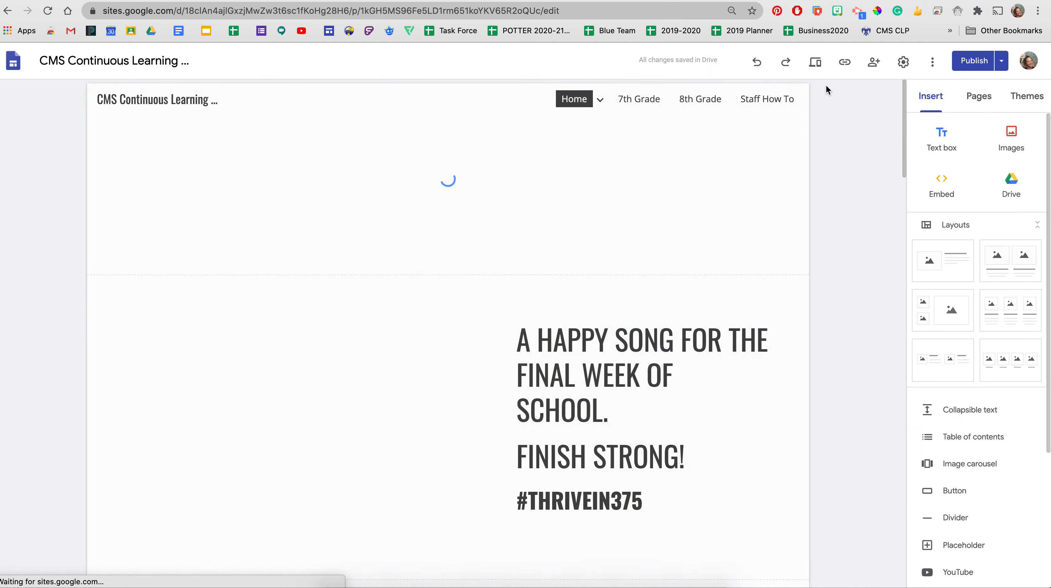
pyautogui.click(950, 30)
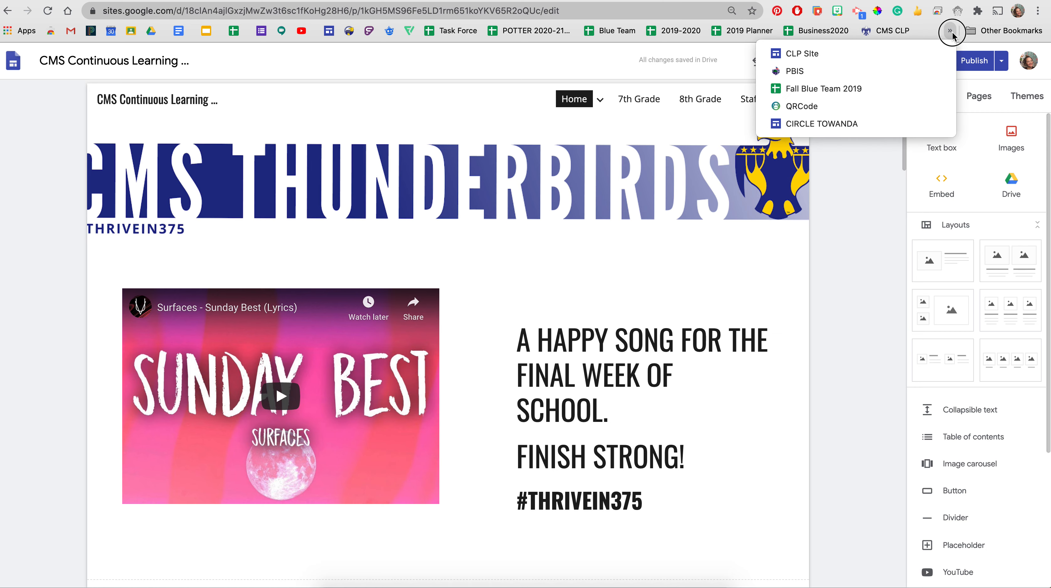
pyautogui.click(851, 127)
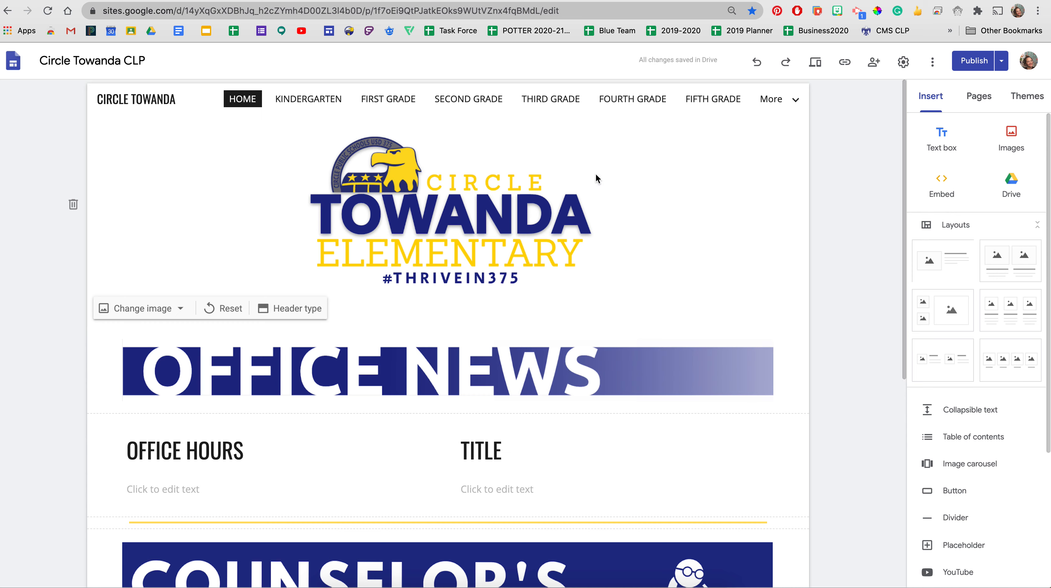
# Step: Examine the home page's Office News and Counselor's Corner sections and their editable title and text boxes
pyautogui.click(469, 446)
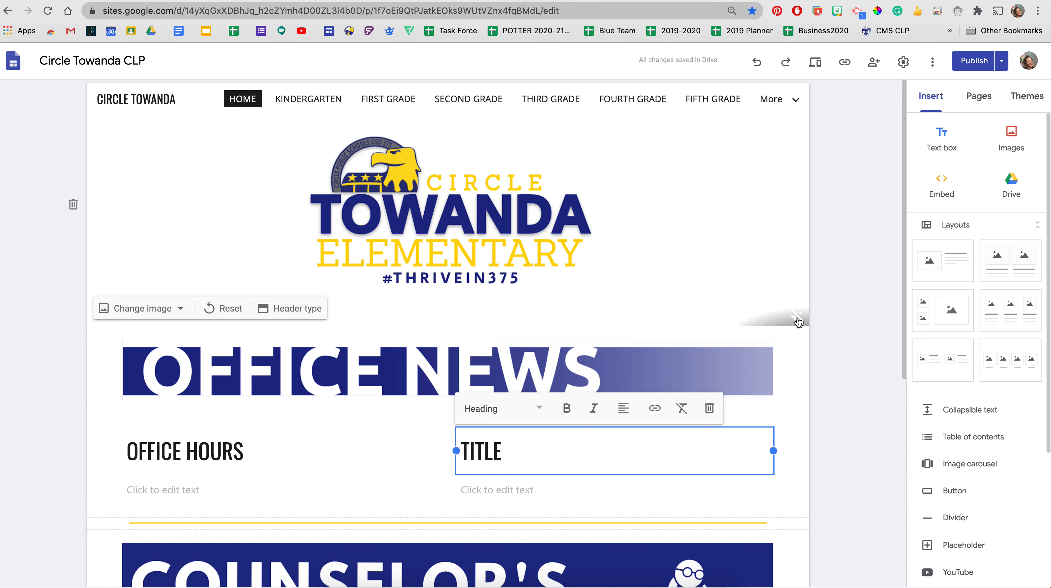
pyautogui.scroll(-3, 826, 275)
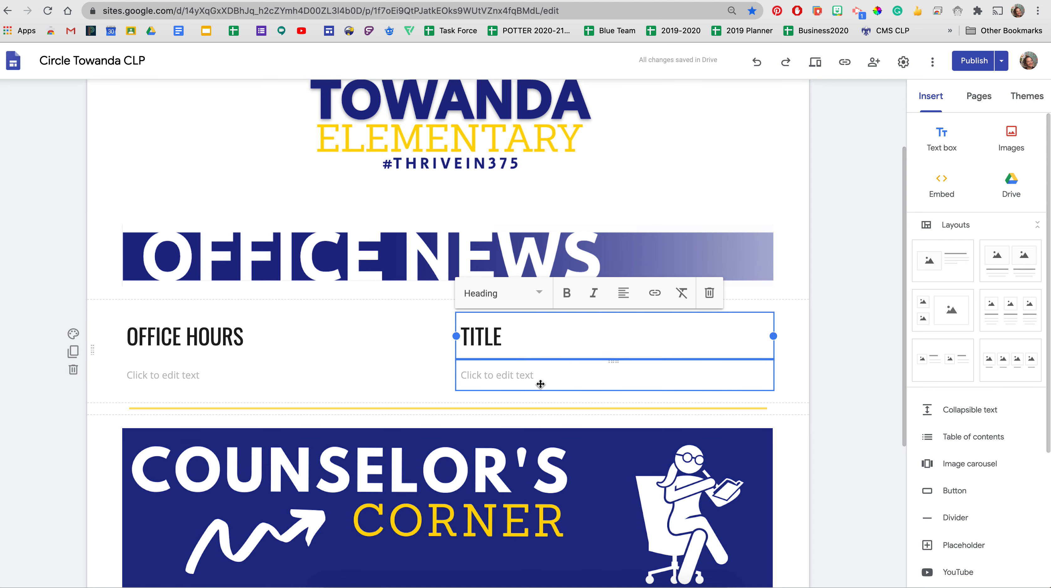
pyautogui.scroll(-5, 529, 374)
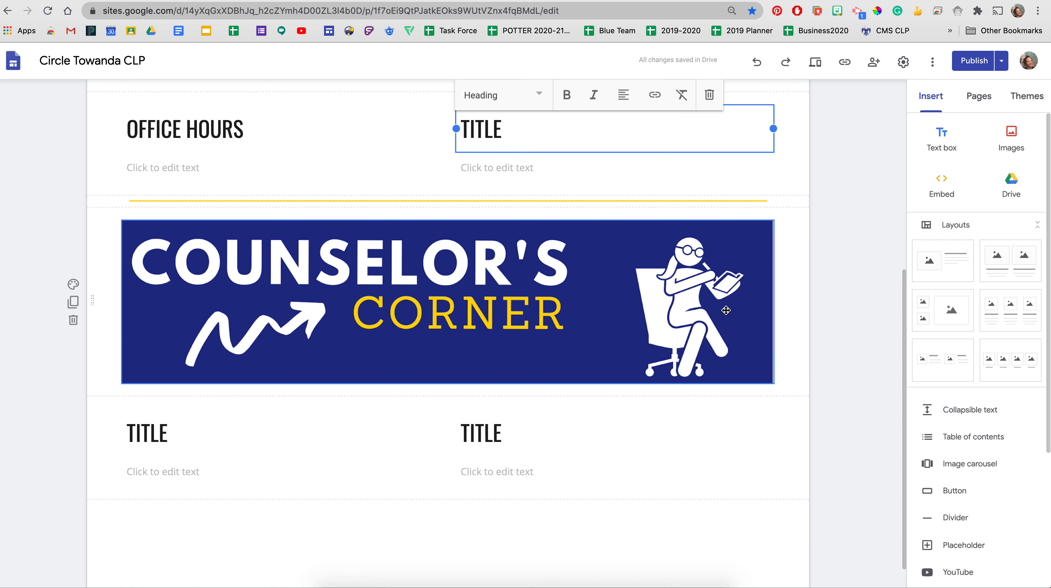
pyautogui.scroll(-1, 724, 307)
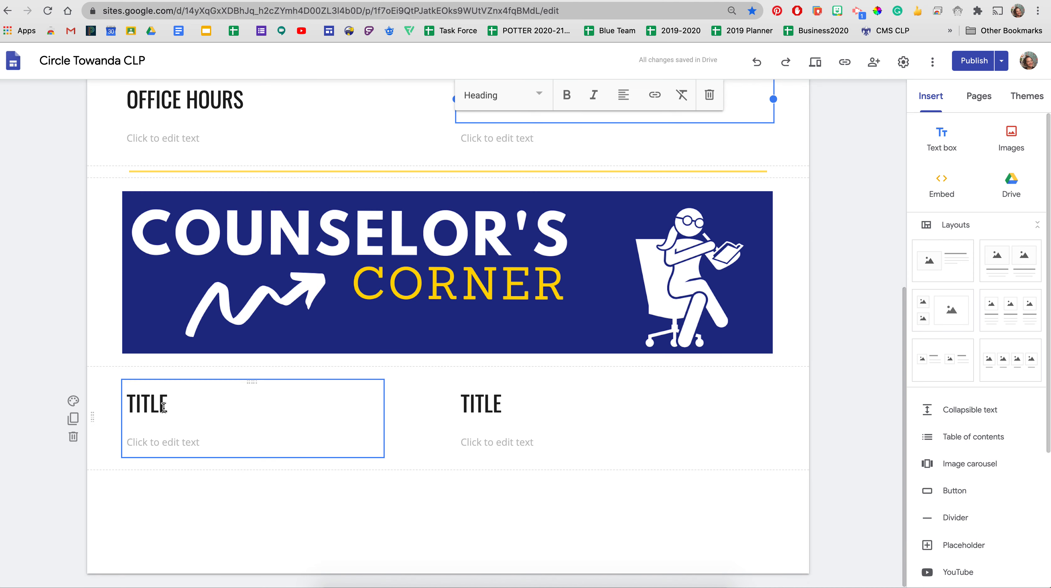
pyautogui.click(178, 422)
pyautogui.click(168, 454)
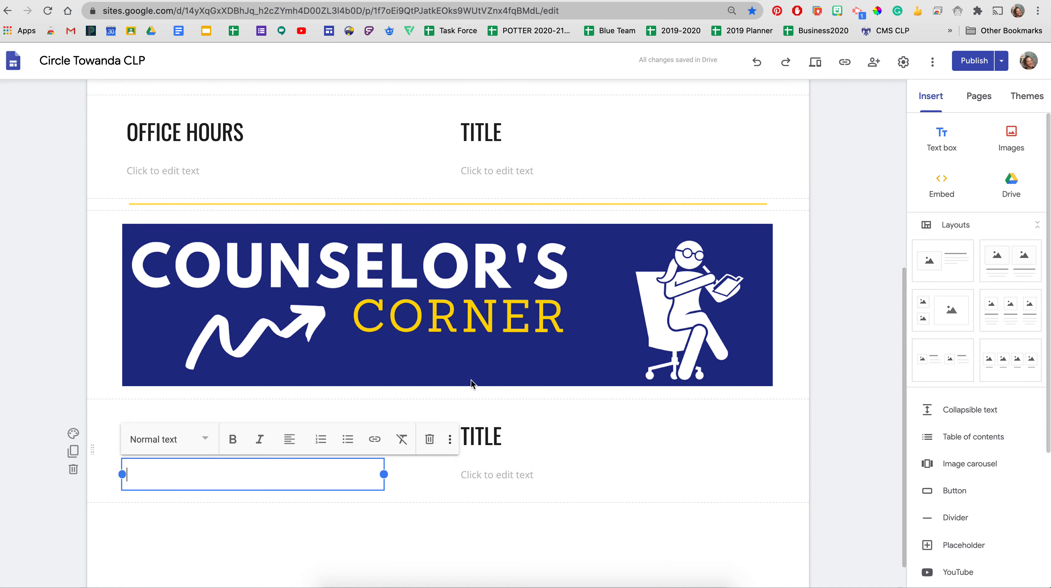
pyautogui.scroll(3, 470, 383)
pyautogui.click(510, 276)
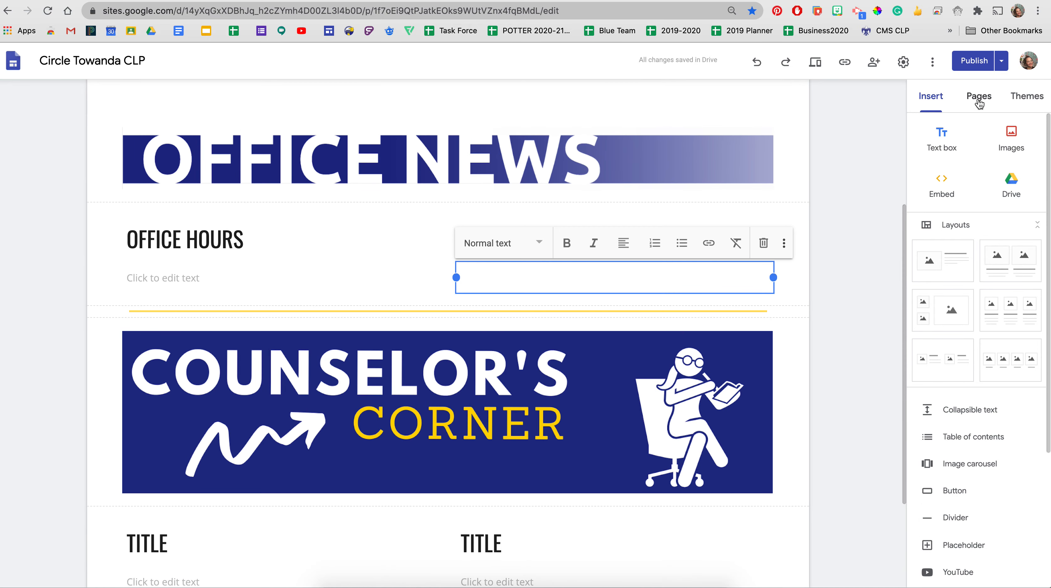
# Step: Insert a new text box and move it beneath the TITLE text in the Office News section's second column
pyautogui.click(944, 140)
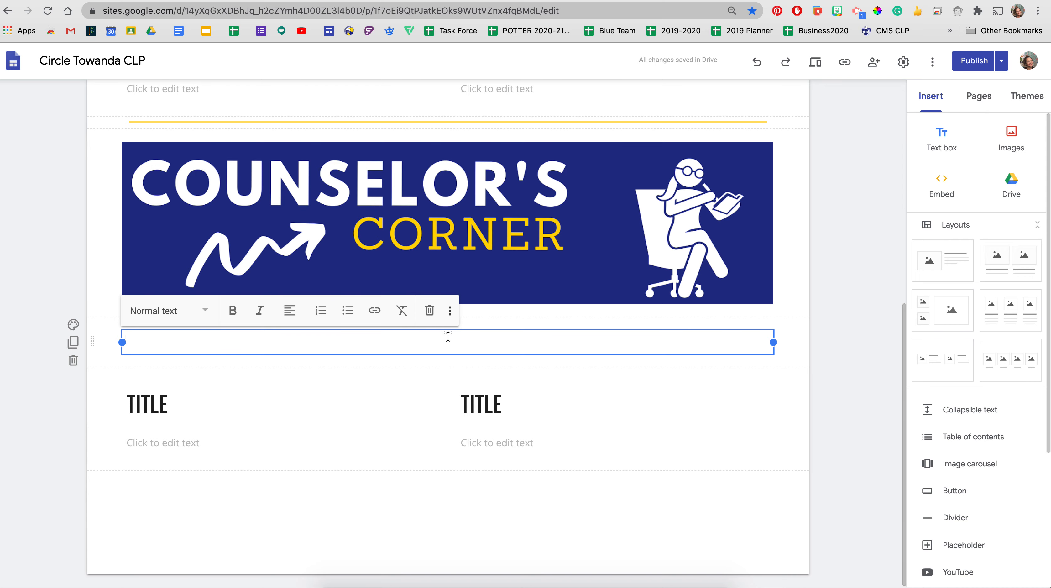
pyautogui.moveTo(448, 337); pyautogui.dragTo(460, 283)
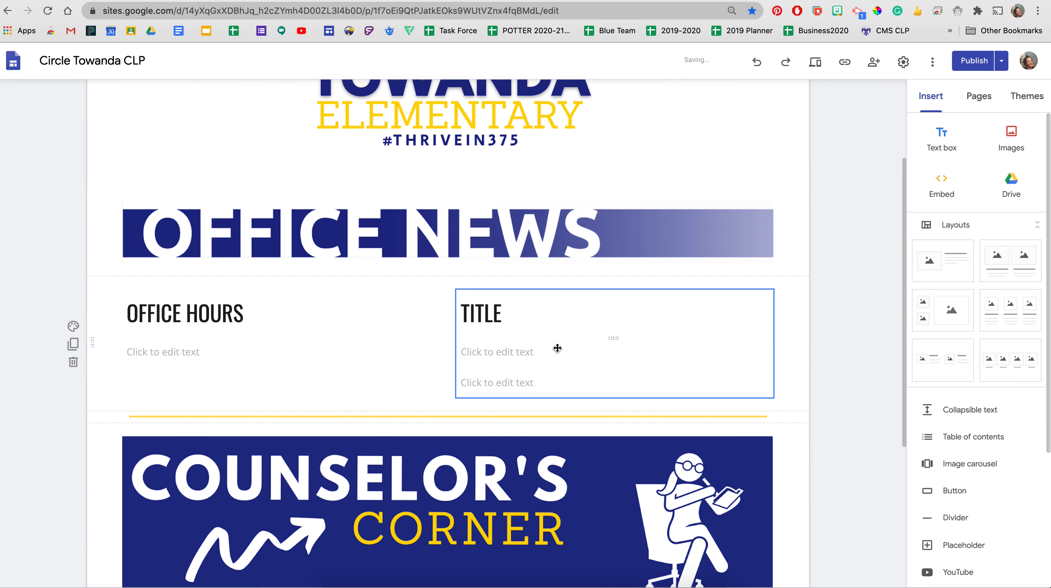
pyautogui.click(539, 381)
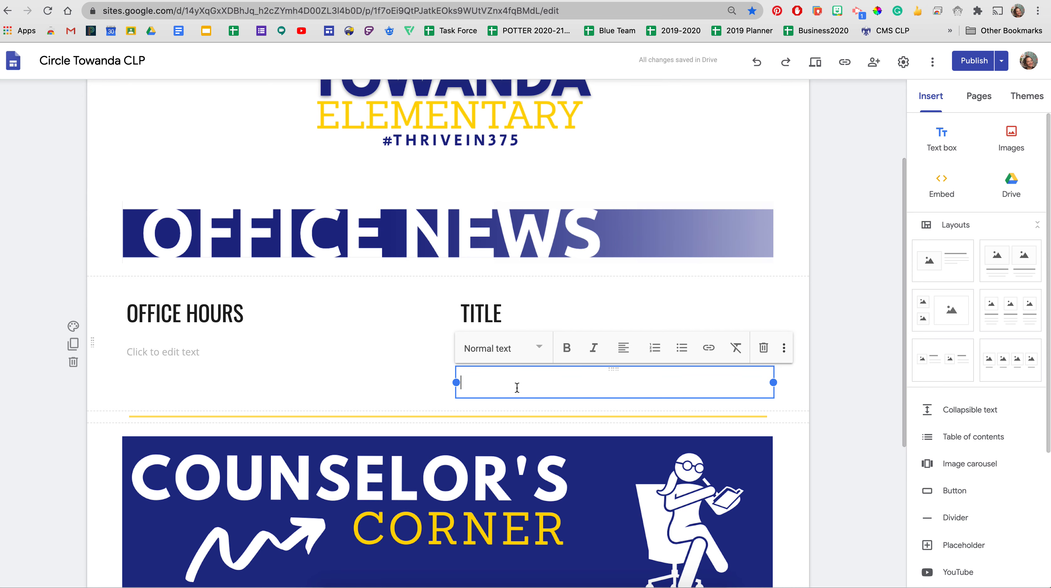
# Step: Format the new text box as Heading and enter the text DKFHKDJH in it
pyautogui.click(539, 348)
pyautogui.click(492, 390)
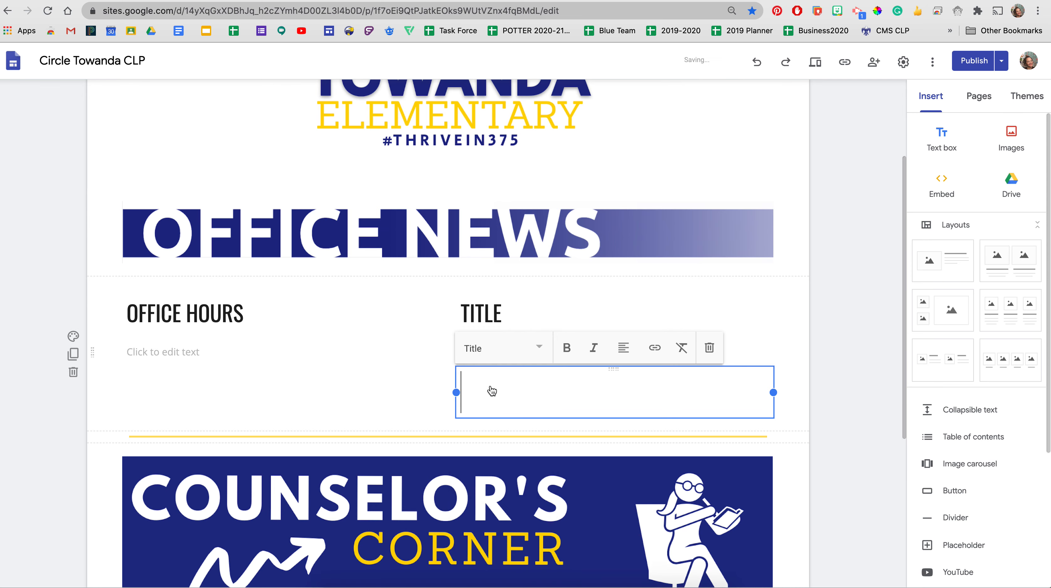
pyautogui.click(538, 348)
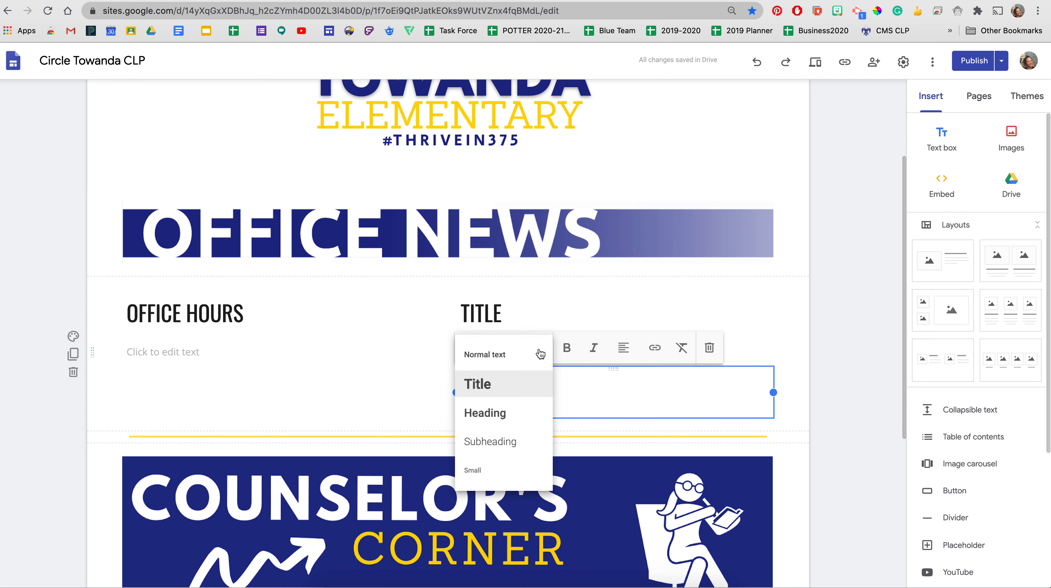
pyautogui.click(486, 413)
pyautogui.write('DKFHKDJH')
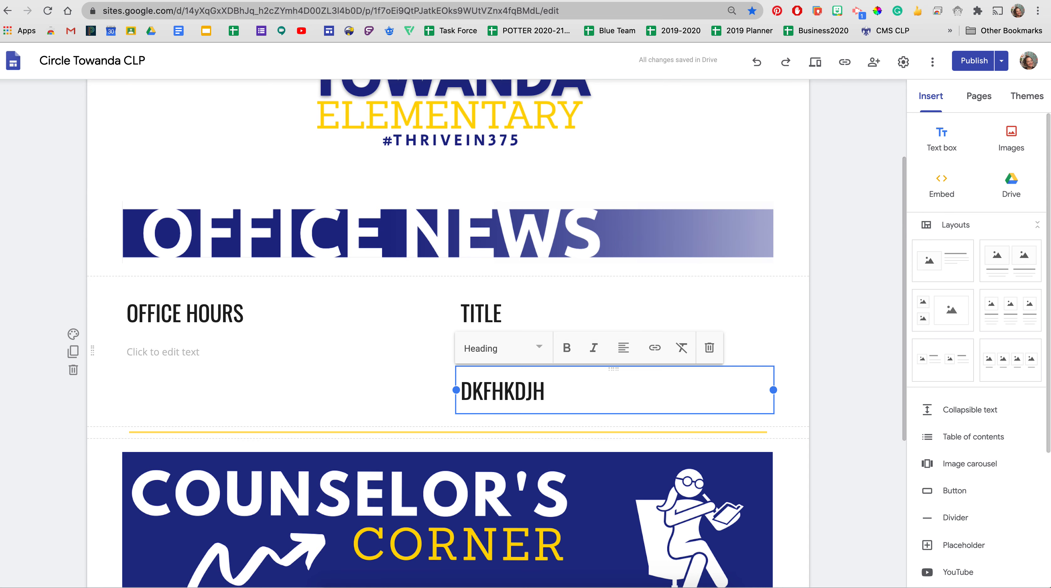
# Step: Undo the sample text, its style changes and the insertion of the extra text box
pyautogui.click(756, 62)
pyautogui.click(756, 61)
pyautogui.click(755, 62)
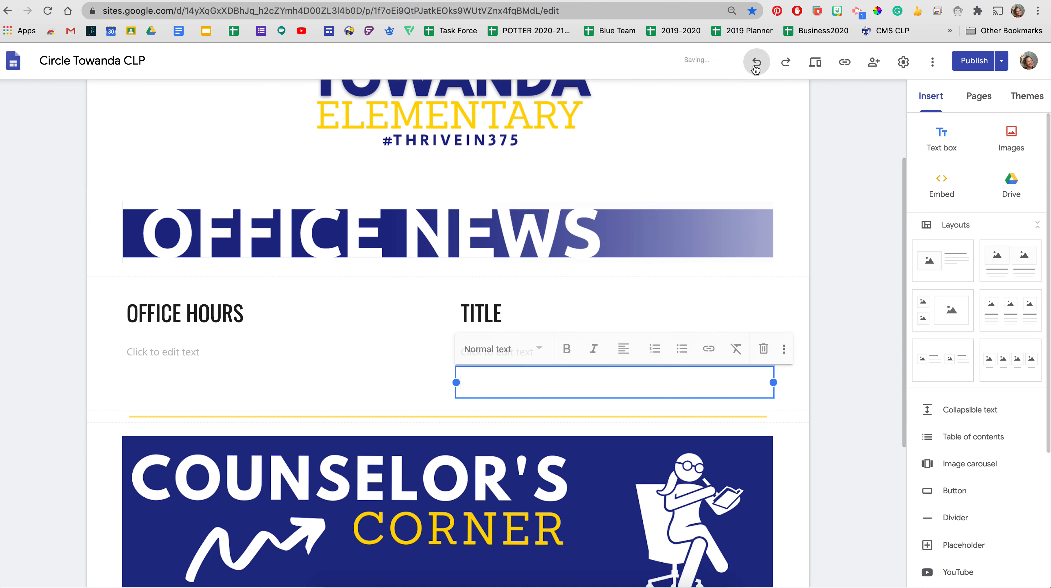
pyautogui.click(756, 61)
pyautogui.click(756, 61)
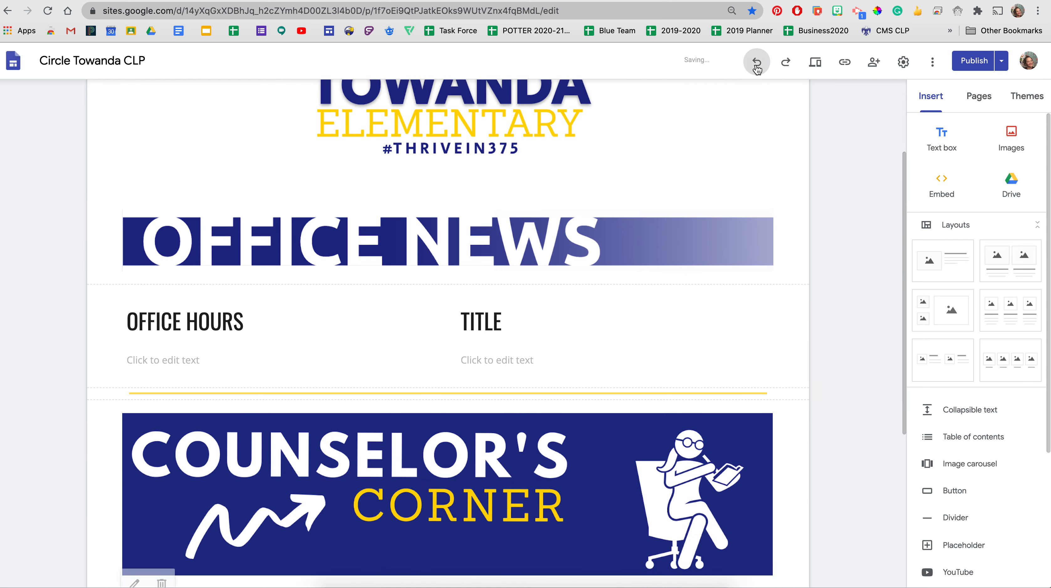
pyautogui.click(756, 62)
pyautogui.click(756, 62)
# Step: Duplicate the Office Hours section under the Office News banner
pyautogui.scroll(3, 360, 266)
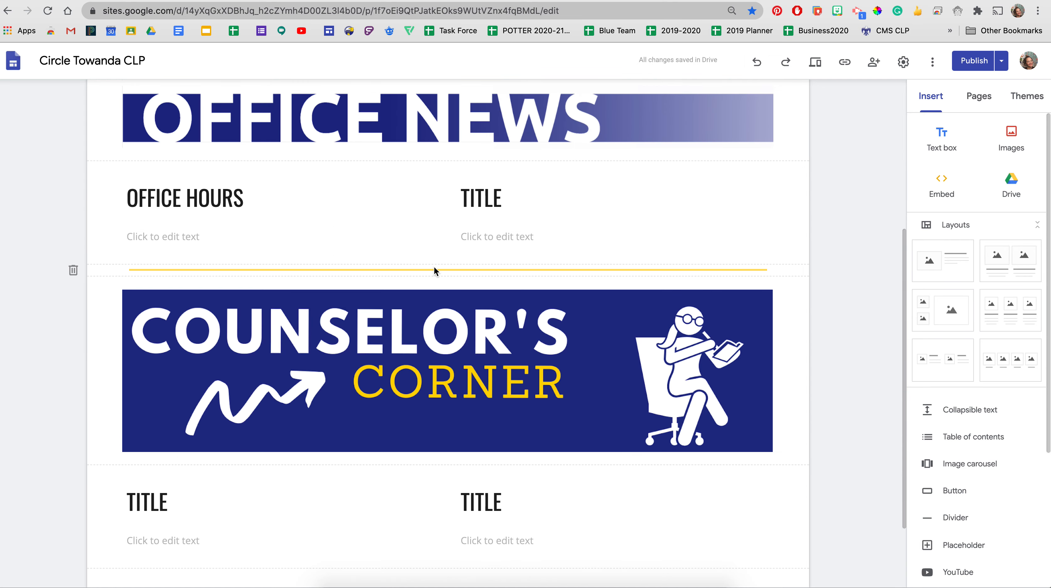
pyautogui.click(102, 191)
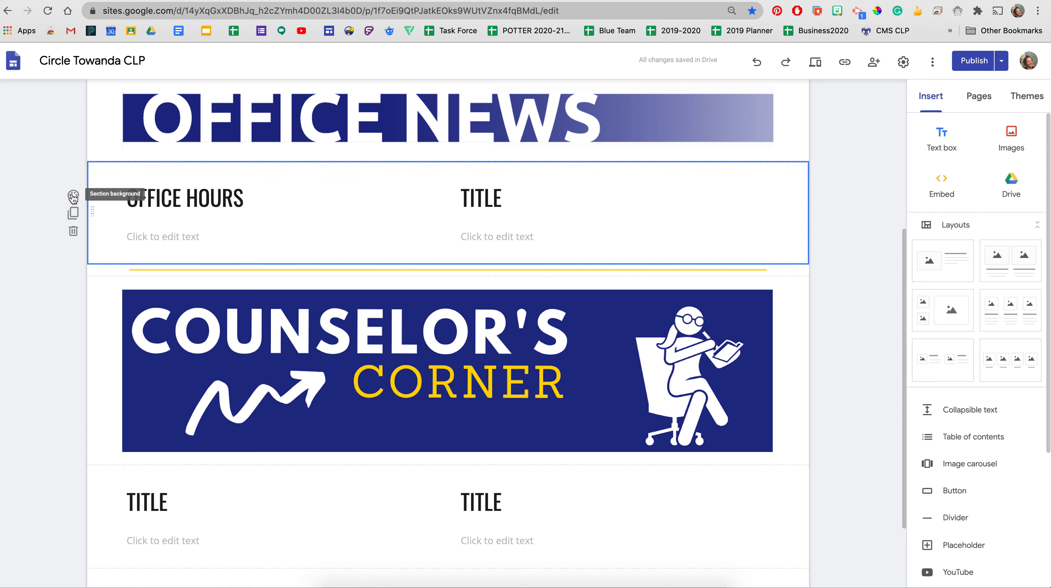
pyautogui.click(74, 215)
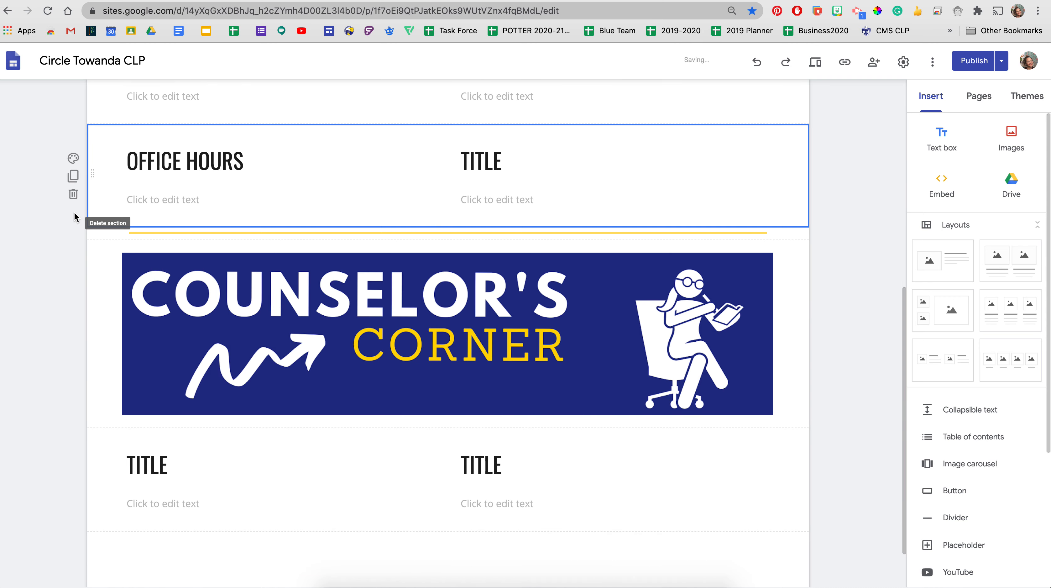
# Step: Delete the TITLE heading and the text box below it from the duplicated section's second column
pyautogui.scroll(3, 341, 285)
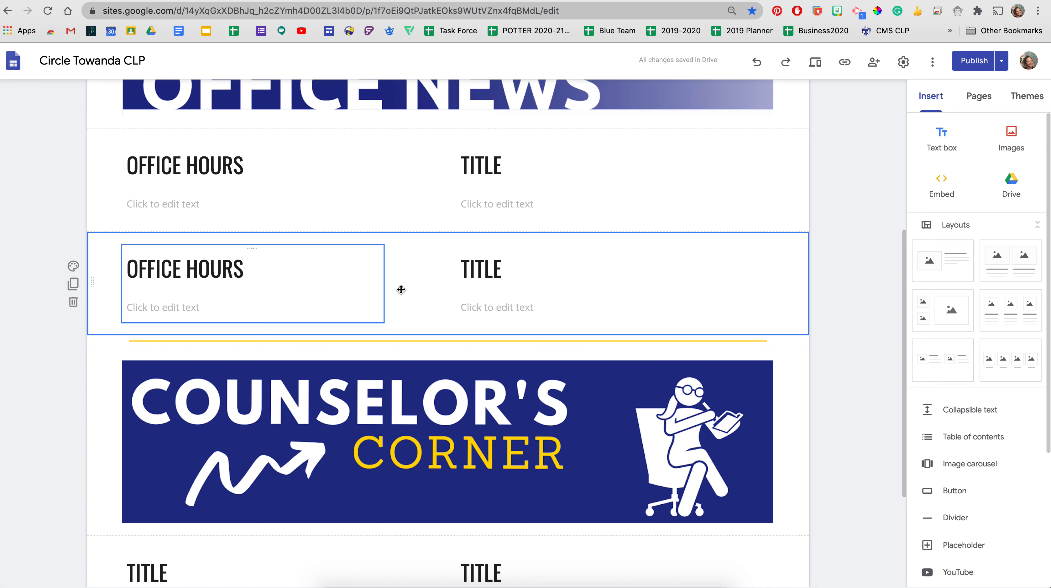
pyautogui.click(499, 271)
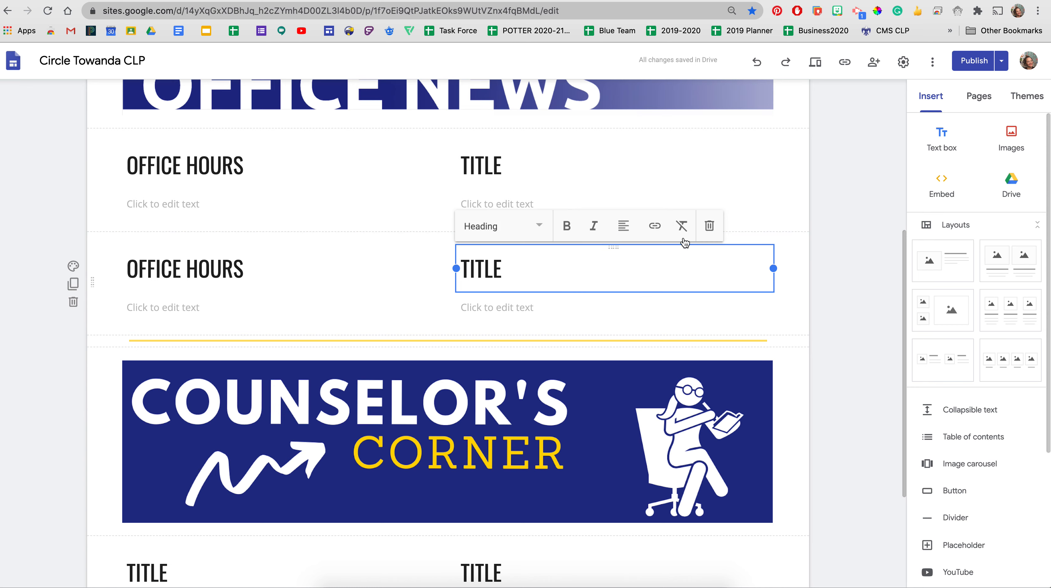
pyautogui.click(710, 226)
pyautogui.click(521, 260)
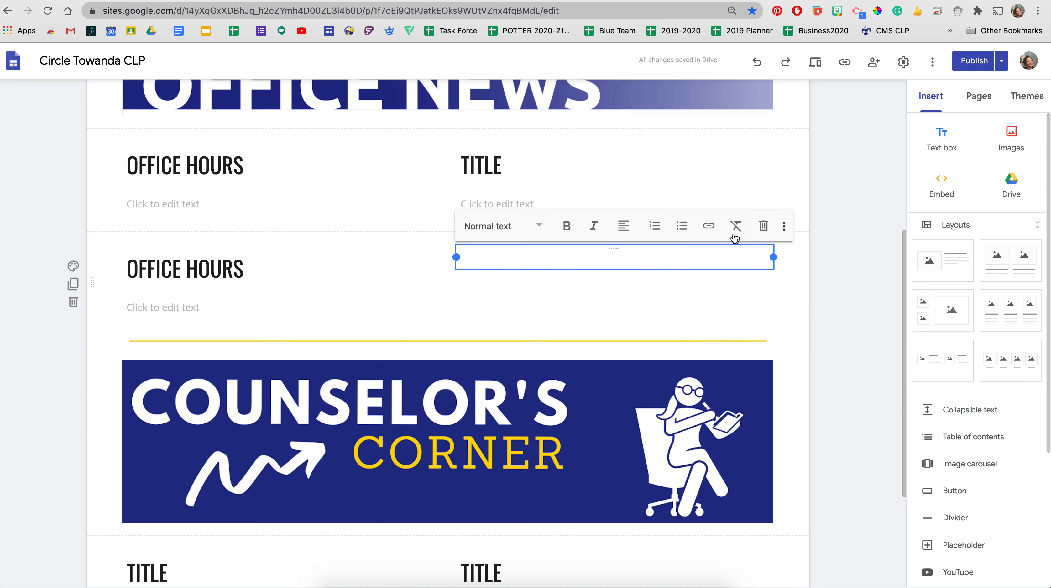
pyautogui.click(763, 226)
# Step: Select the Office Hours block in the duplicated section and delete that entire section
pyautogui.click(256, 286)
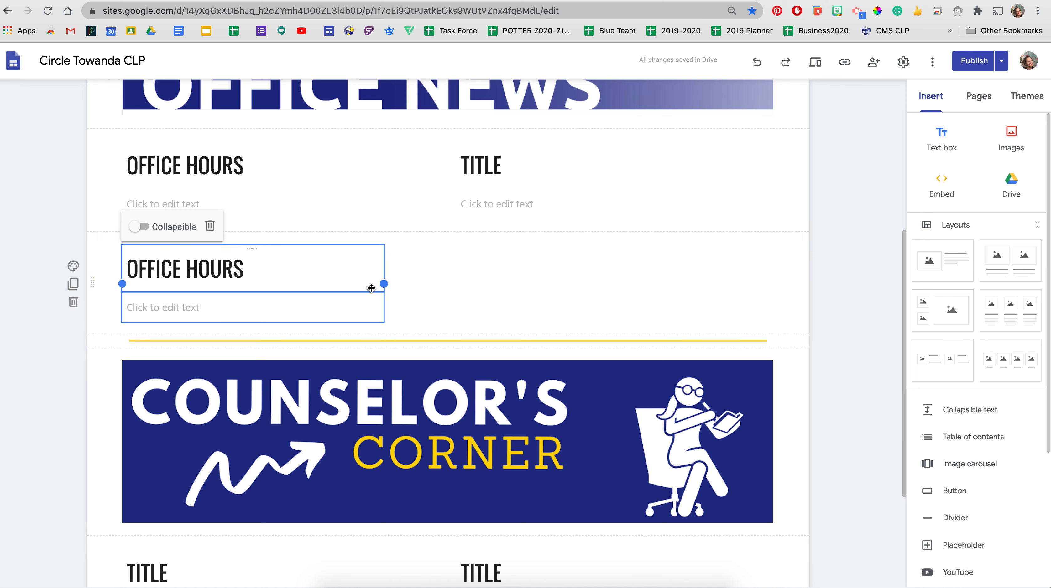
pyautogui.moveTo(382, 283); pyautogui.dragTo(402, 297)
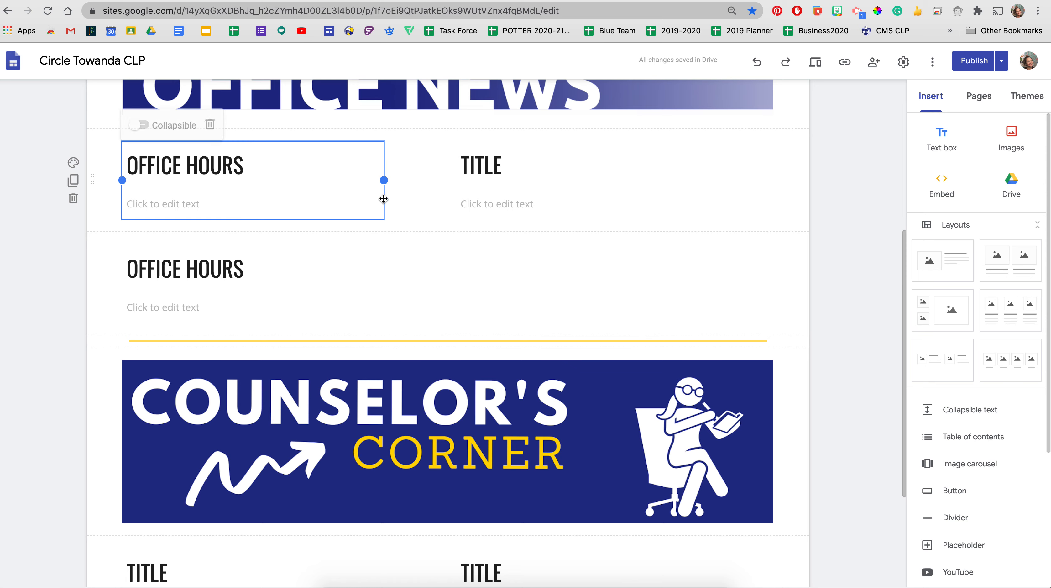
pyautogui.click(339, 263)
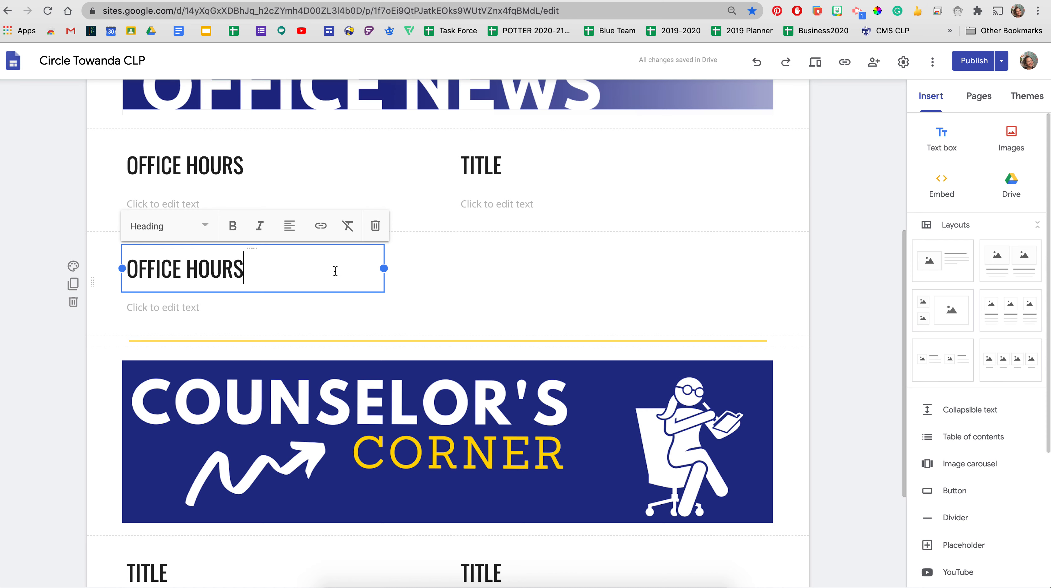
pyautogui.click(73, 302)
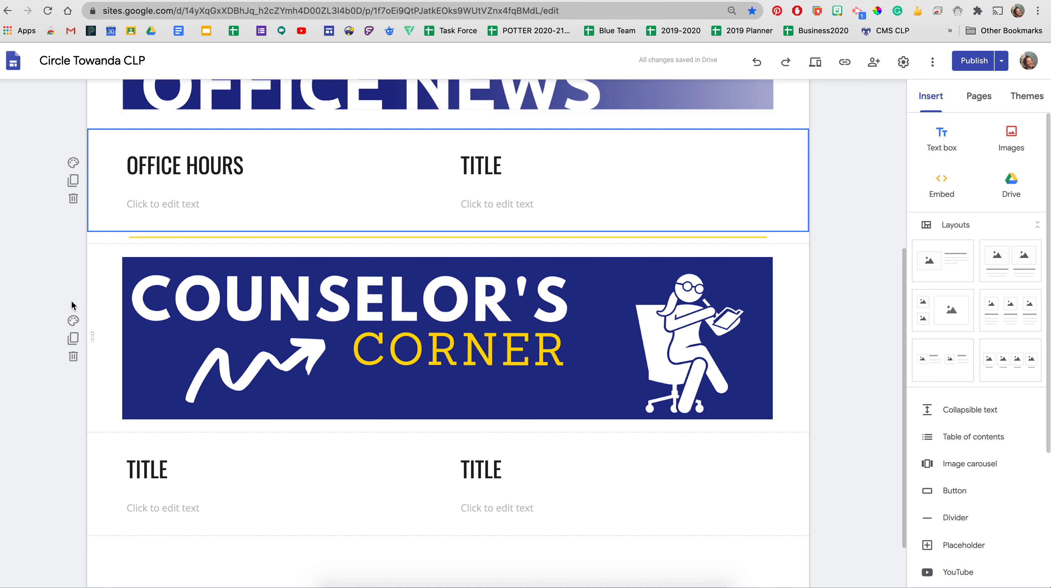
# Step: View the First Grade page, and open the Fifth Grade page from the site's page list
pyautogui.scroll(7, 426, 265)
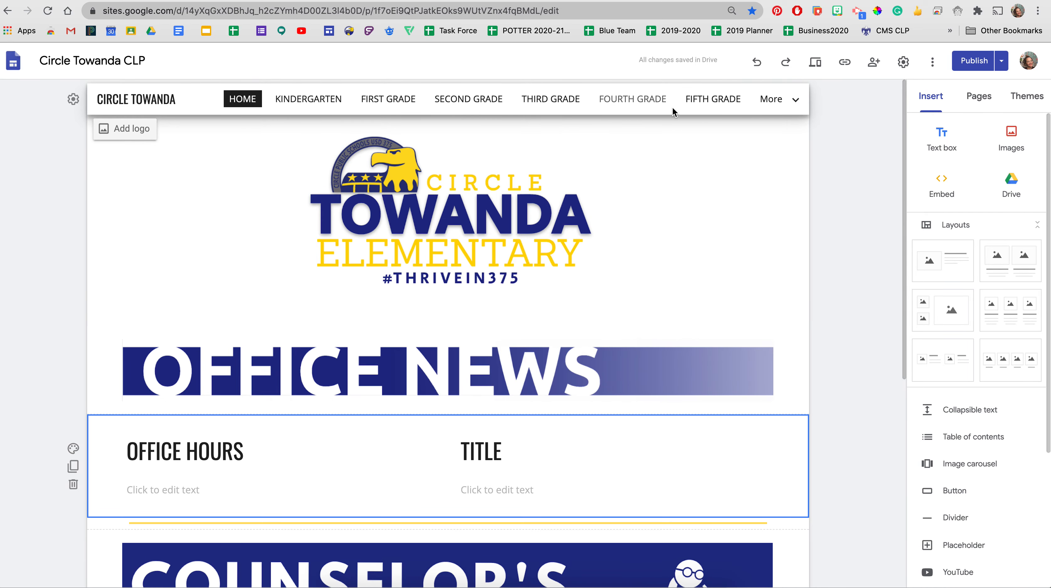
pyautogui.click(378, 101)
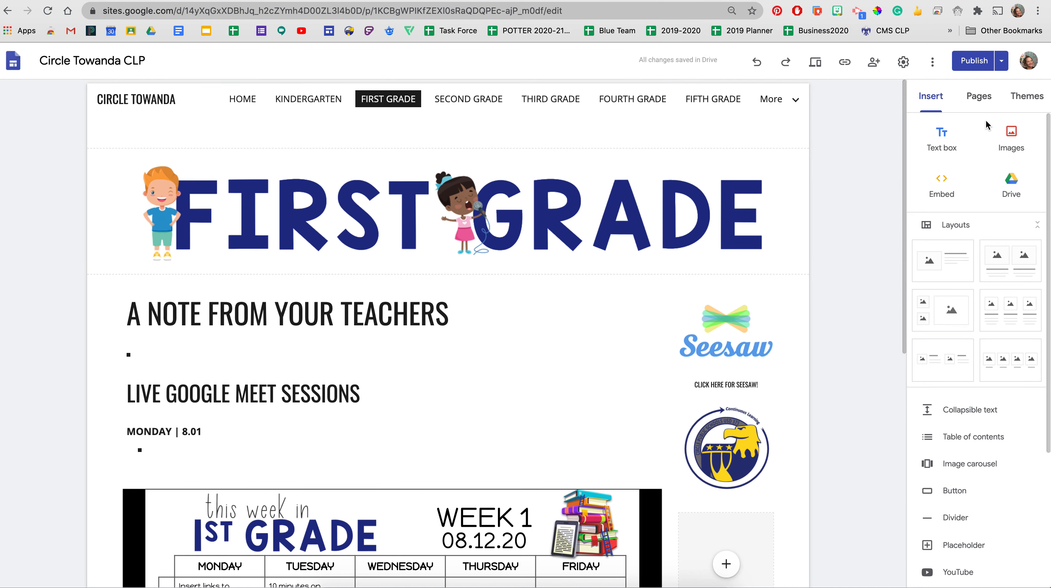
pyautogui.click(983, 104)
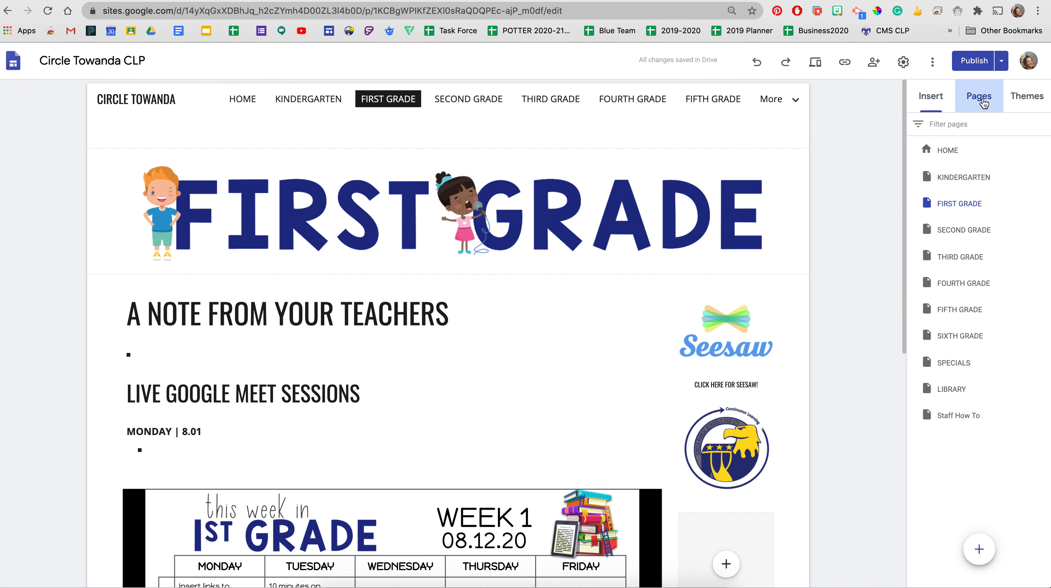
pyautogui.click(948, 312)
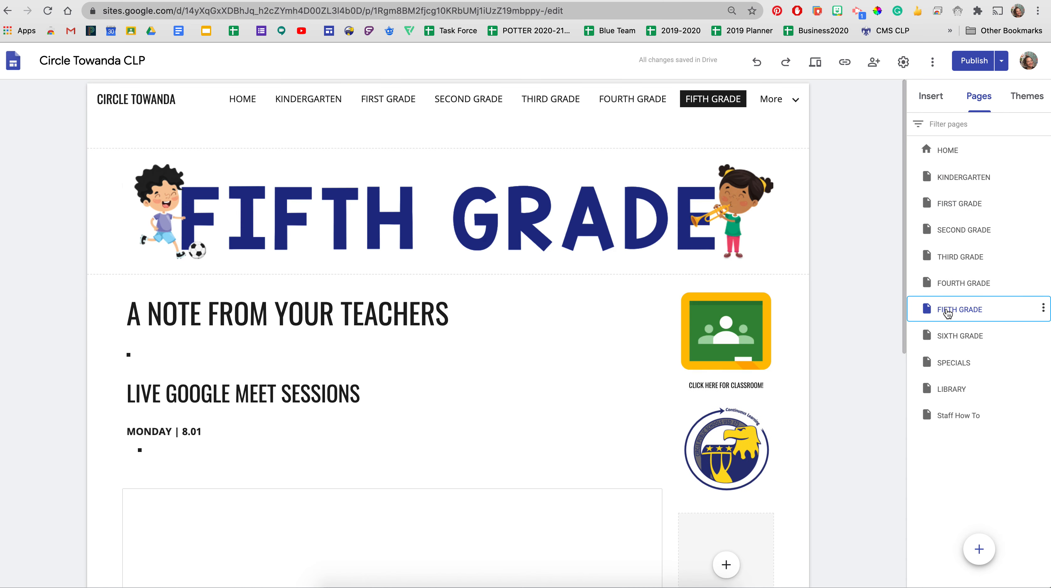